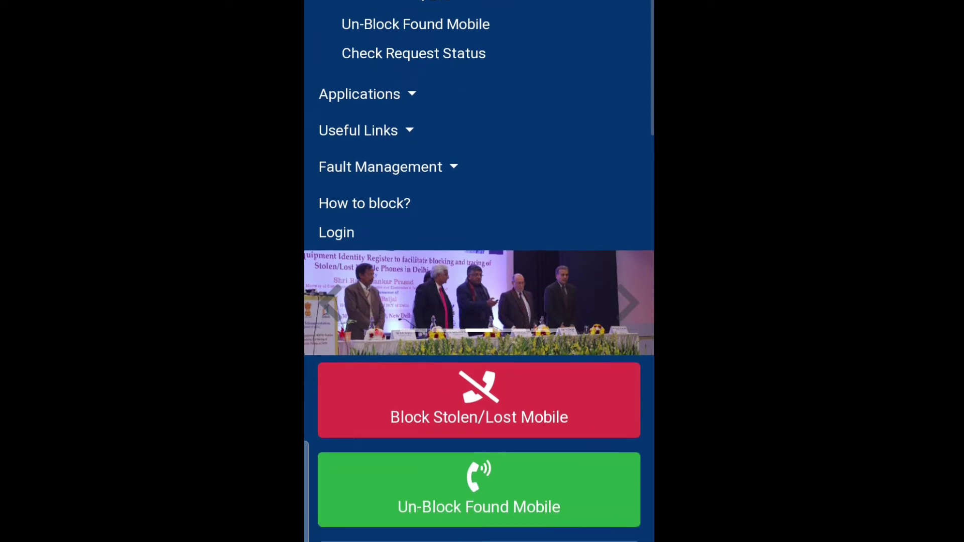
Collapse the CEIR Services list and close the site's navigation menu
scroll(480, 271, "up", 4)
scroll(479, 271, "up", 2)
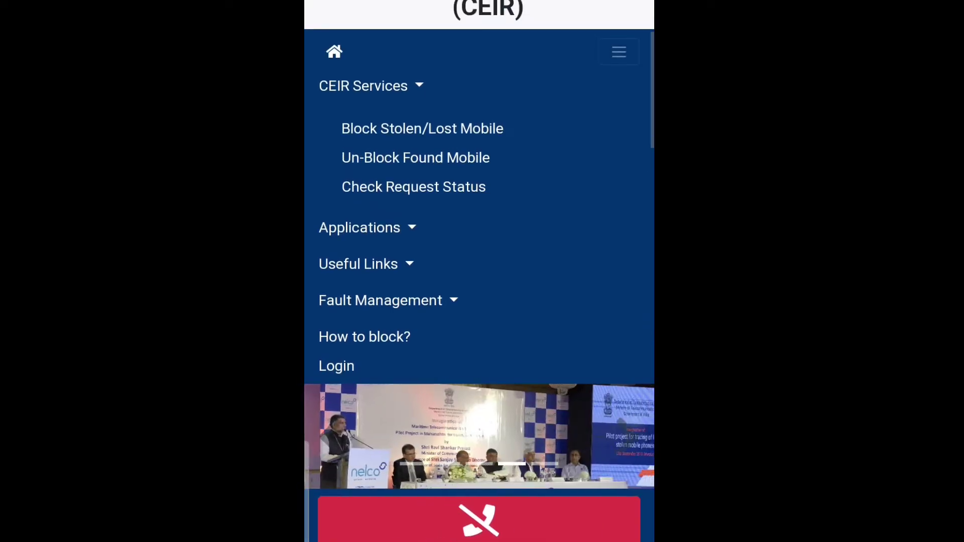
left_click(366, 86)
left_click(619, 52)
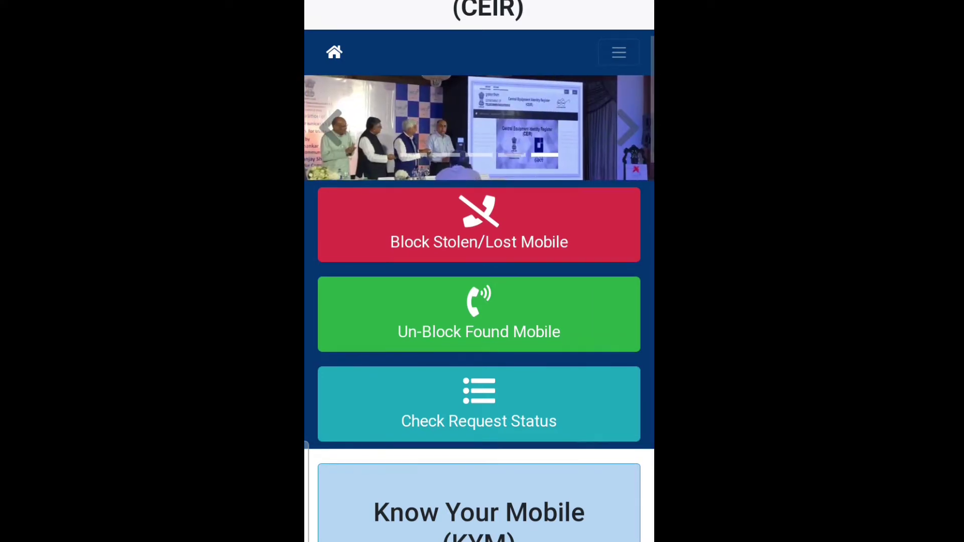
Look over the CEIR home page header and its block, un-block and request status options
scroll(480, 271, "up", 4)
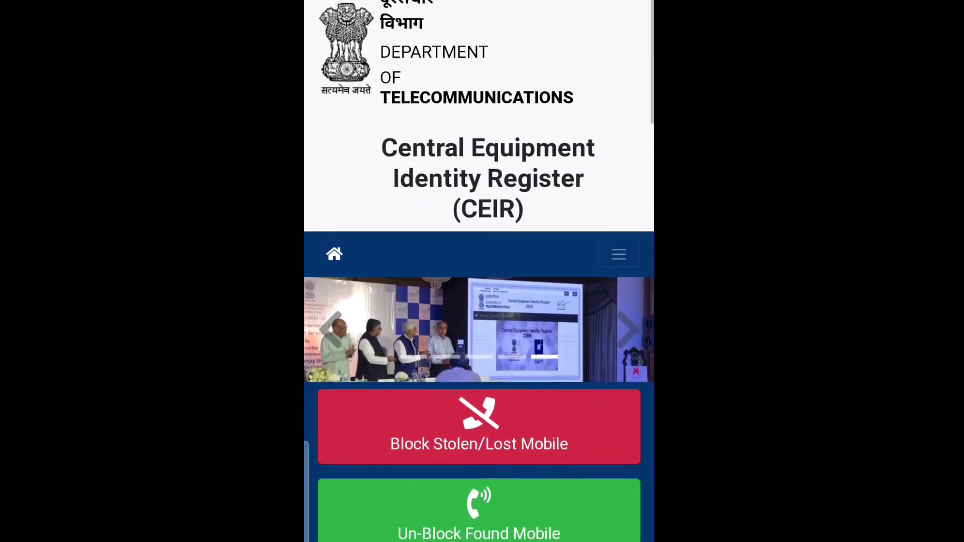
scroll(480, 271, "down", 1)
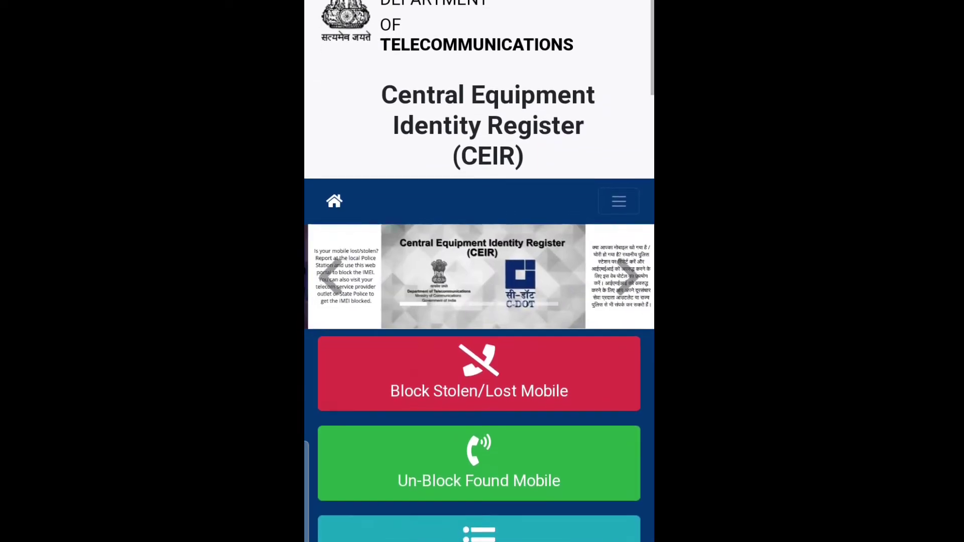
scroll(480, 272, "down", 2)
scroll(479, 271, "up", 2)
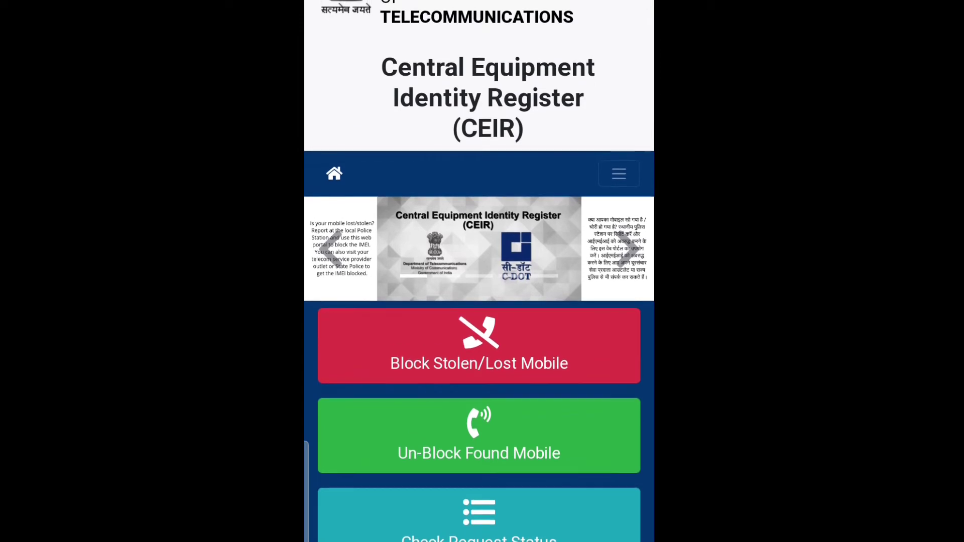
scroll(479, 271, "up", 3)
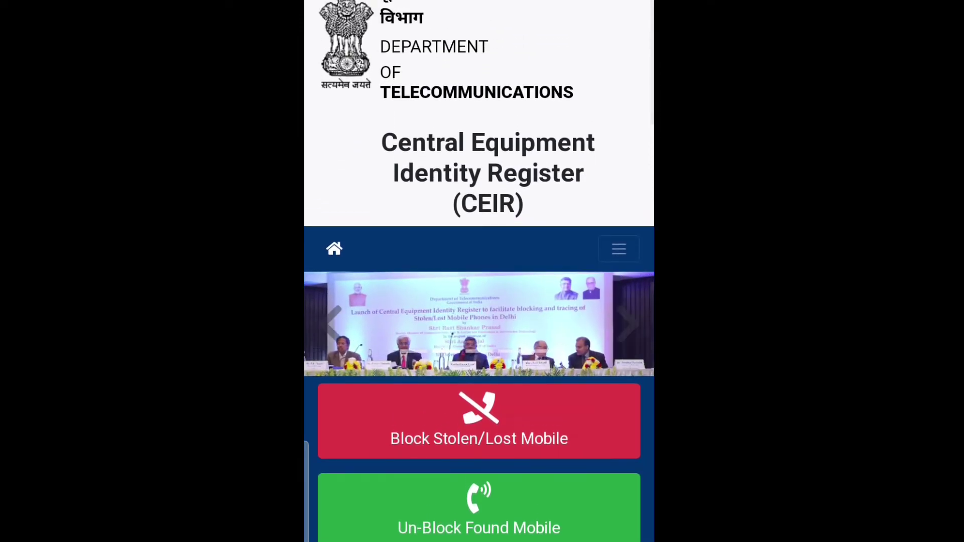
scroll(480, 271, "down", 1)
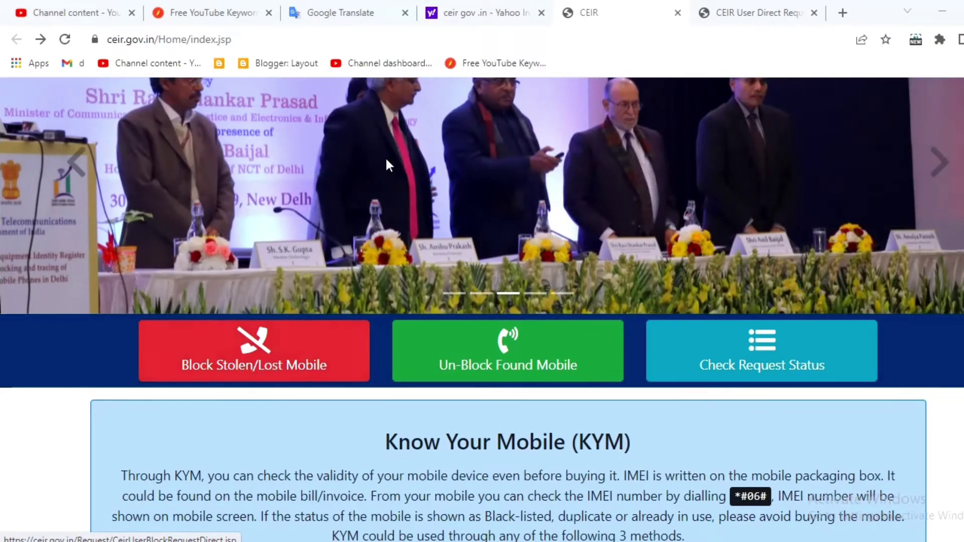
Switch to the lost/stolen mobile blocking request form and bring its Device Information section into view
left_click(753, 11)
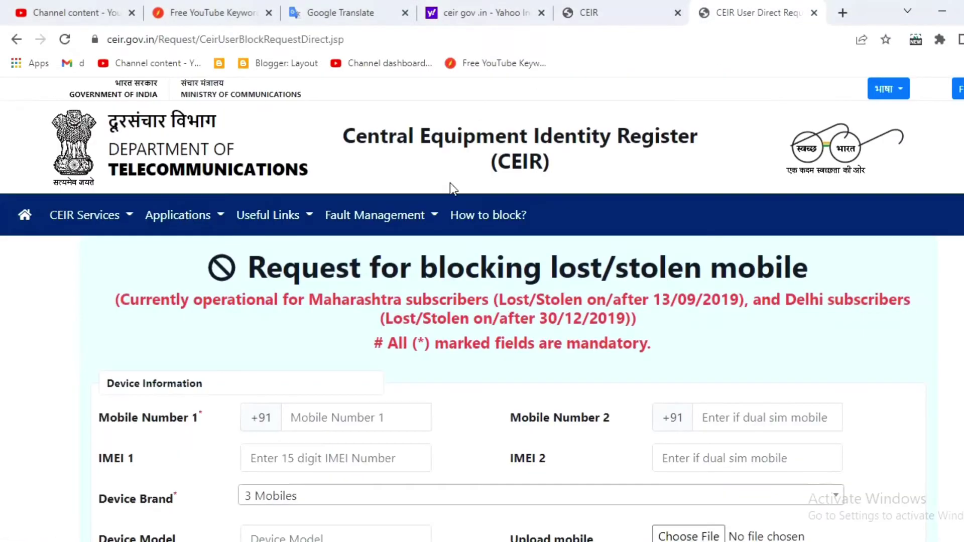
scroll(404, 279, "down", 1)
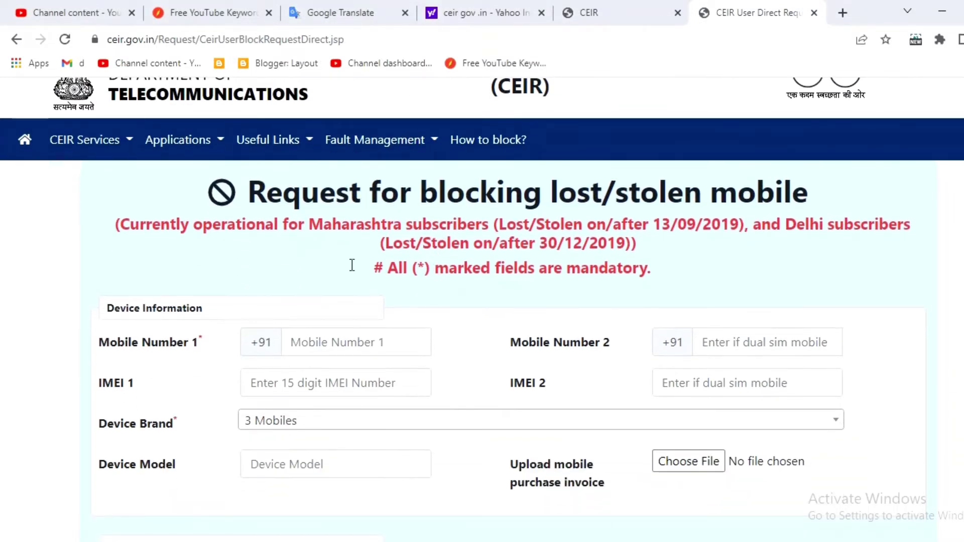
scroll(322, 254, "down", 3)
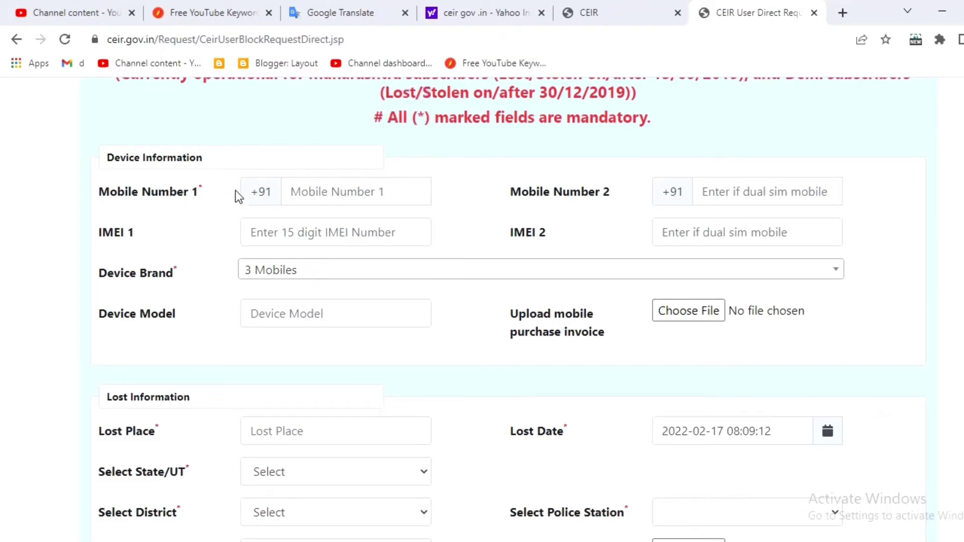
mouse_move(330, 195)
Examine the IMEI, device brand, device model and purchase invoice fields of the Device Information section
scroll(311, 221, "down", 2)
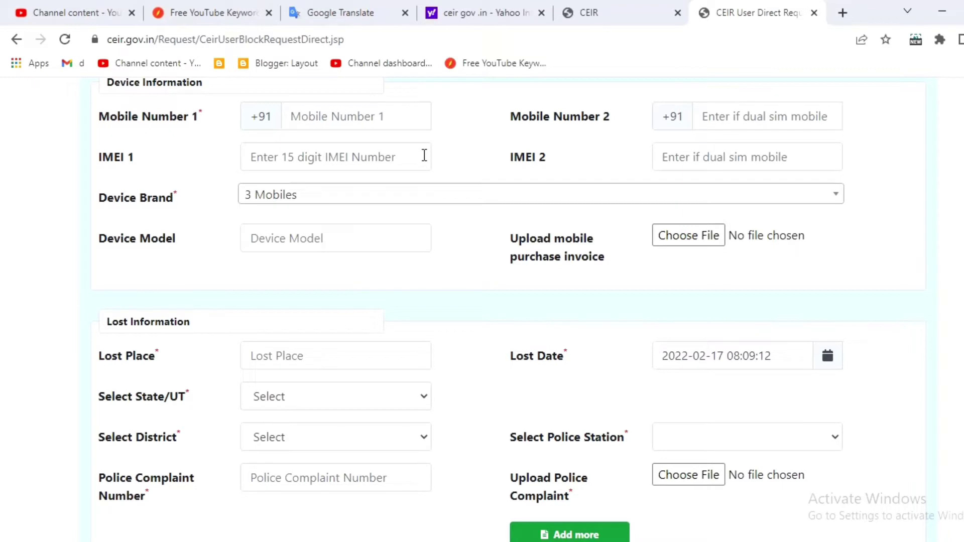
scroll(432, 154, "down", 1)
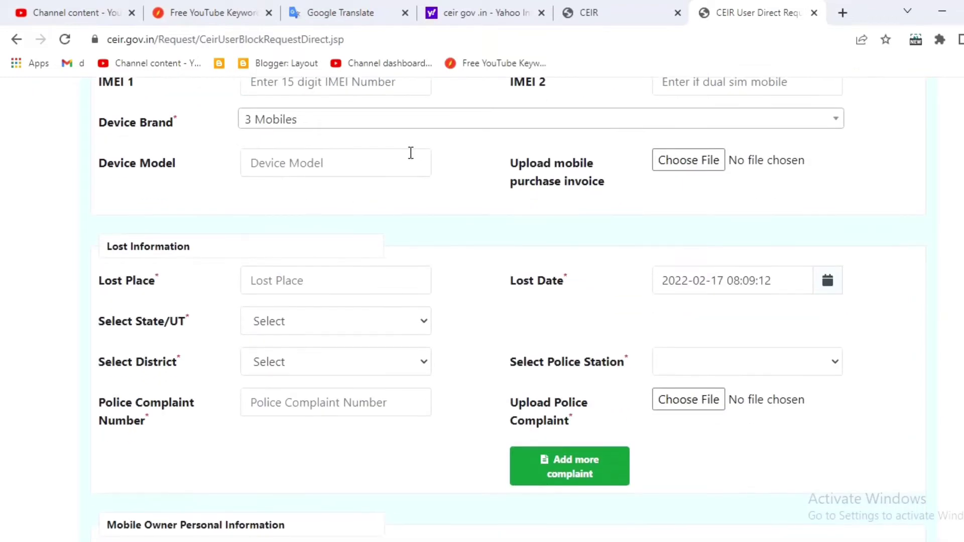
scroll(416, 159, "up", 1)
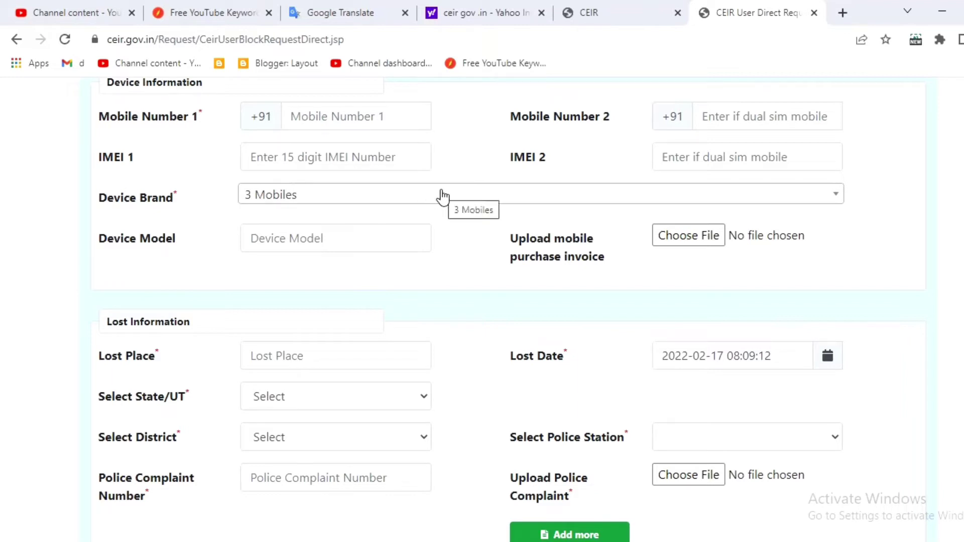
scroll(401, 217, "down", 1)
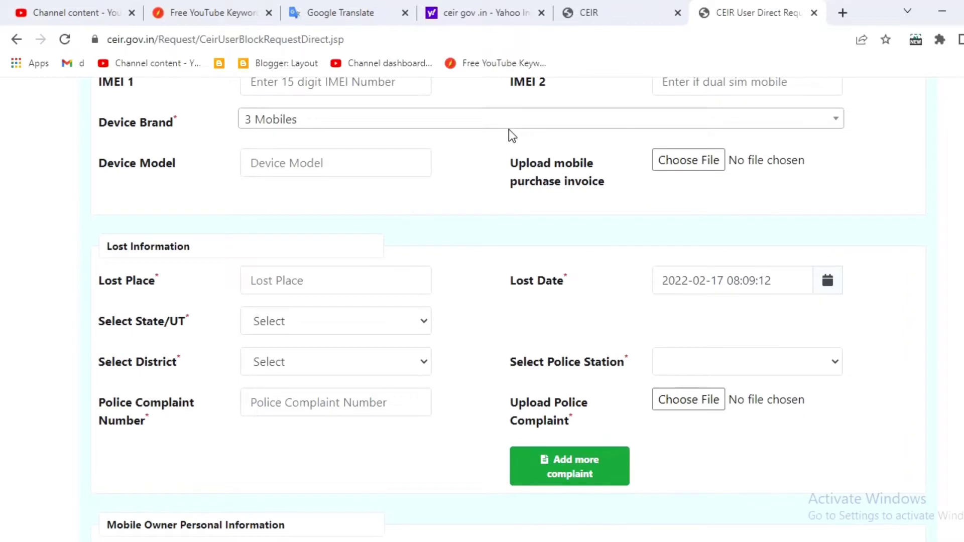
scroll(467, 132, "up", 1)
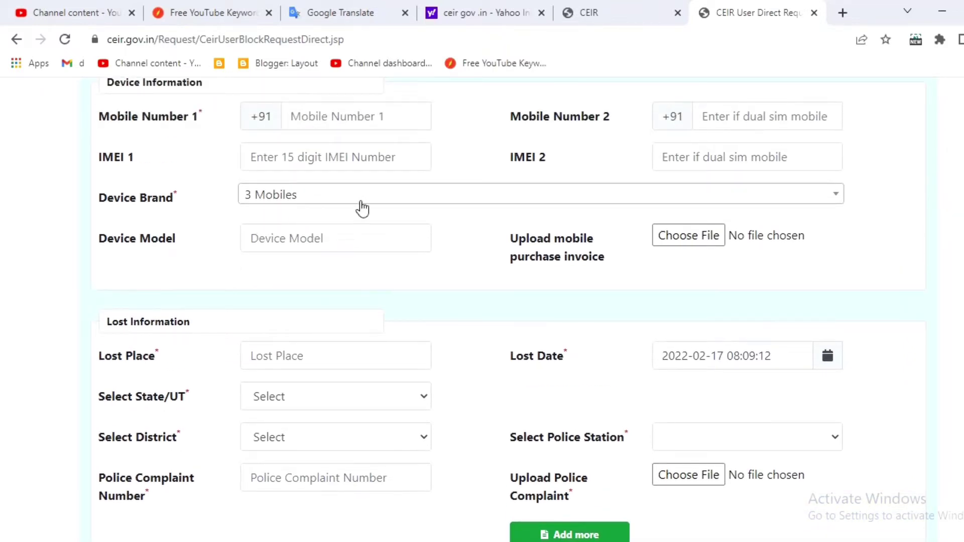
scroll(312, 236, "down", 1)
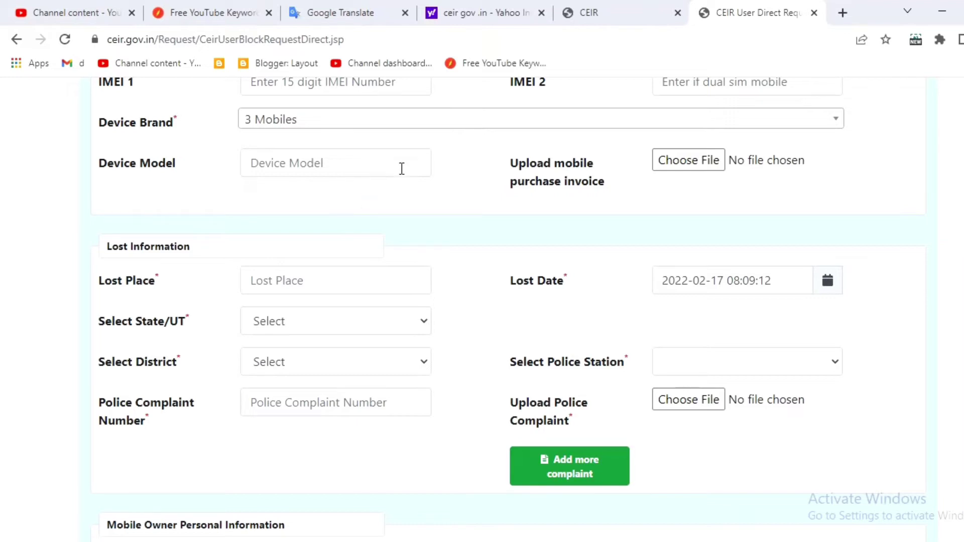
left_click(343, 162)
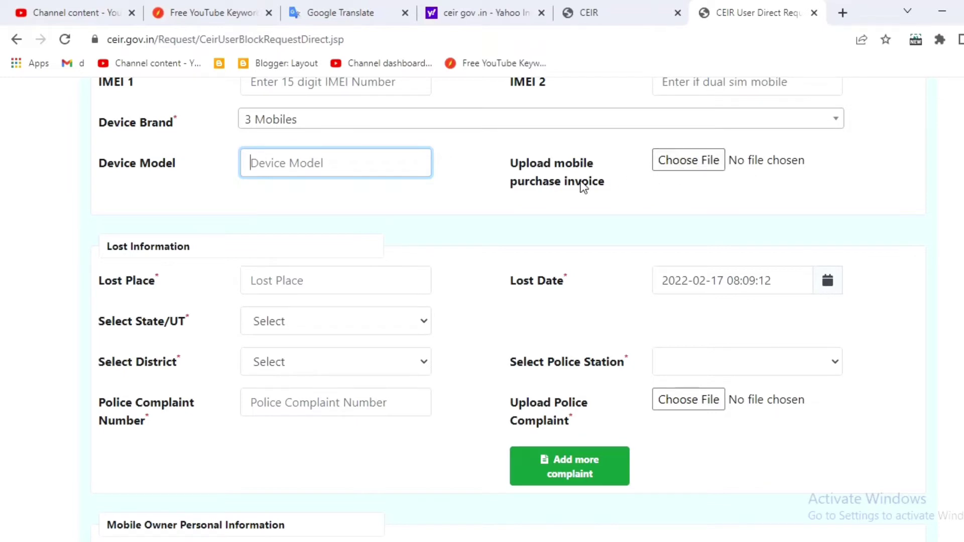
Examine the lost place, lost date, state, district and police station fields in the Lost Information section
scroll(385, 199, "down", 1)
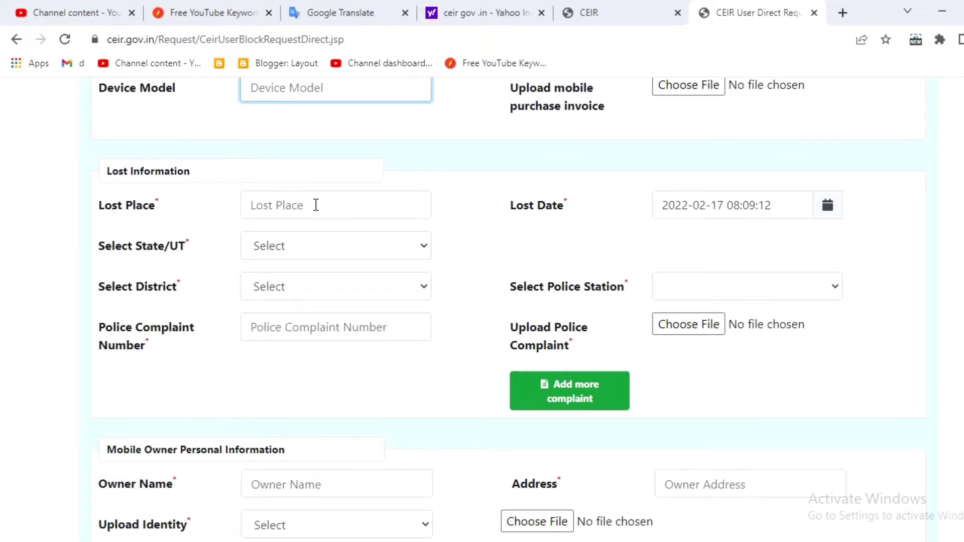
scroll(314, 203, "down", 1)
scroll(291, 130, "up", 1)
scroll(393, 230, "down", 1)
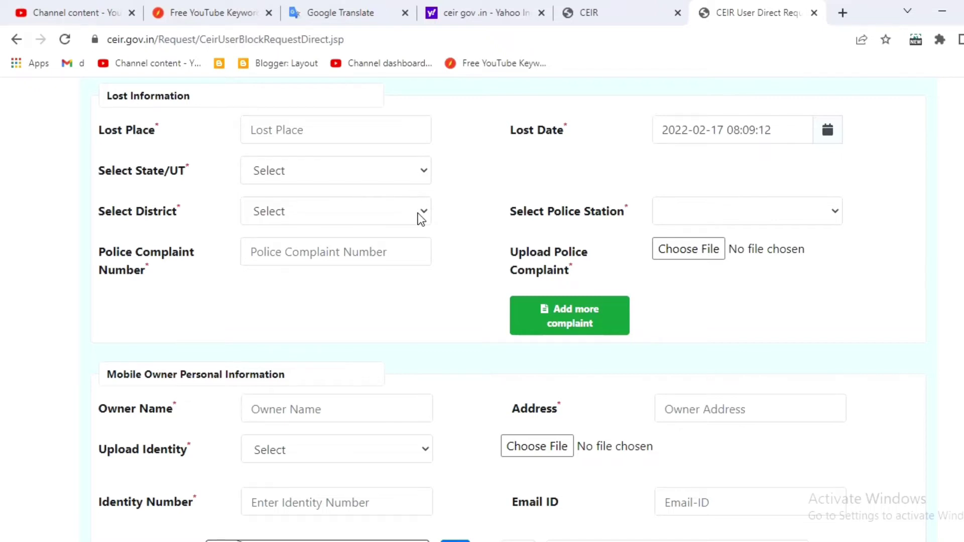
scroll(419, 211, "down", 1)
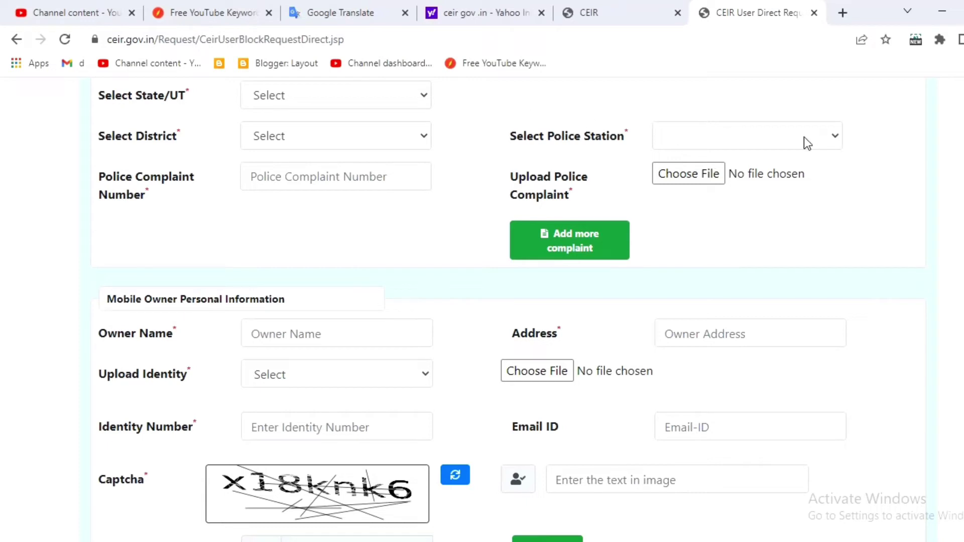
left_click(830, 142)
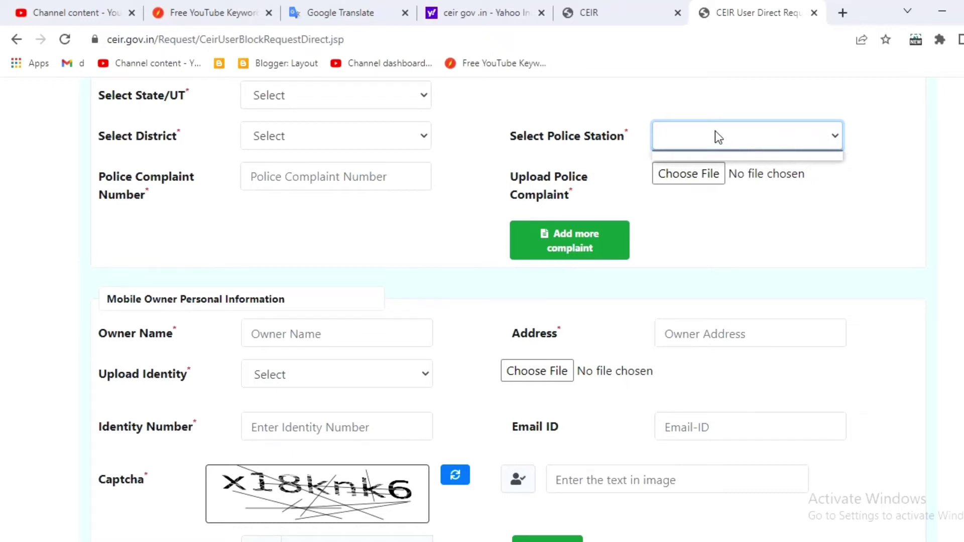
scroll(716, 132, "up", 1)
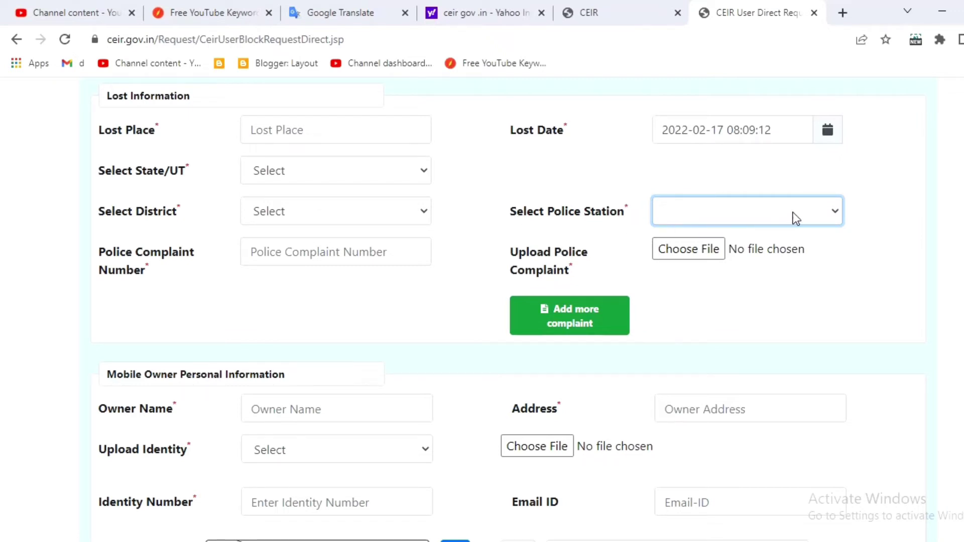
Examine the police complaint number, complaint upload and additional complaint options in the Lost Information section
left_click(269, 253)
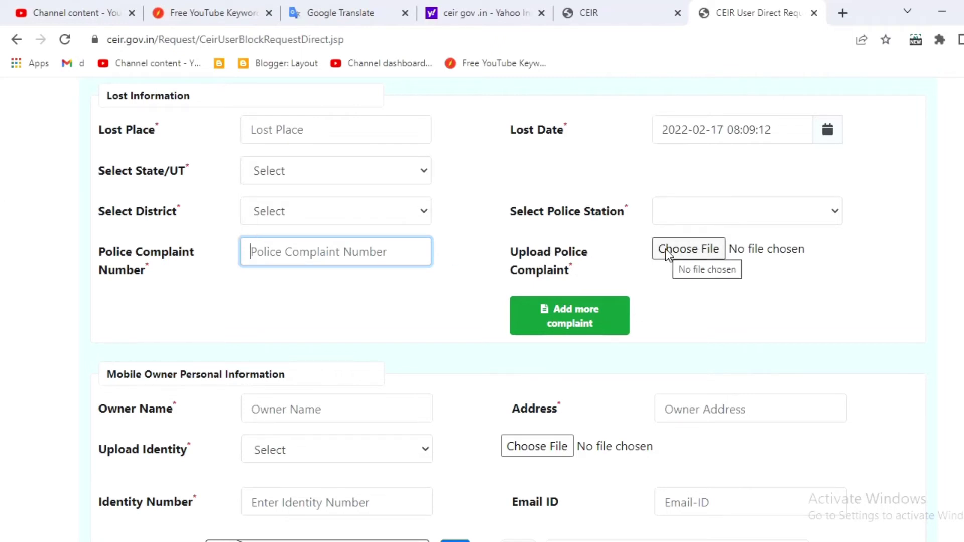
scroll(665, 251, "down", 2)
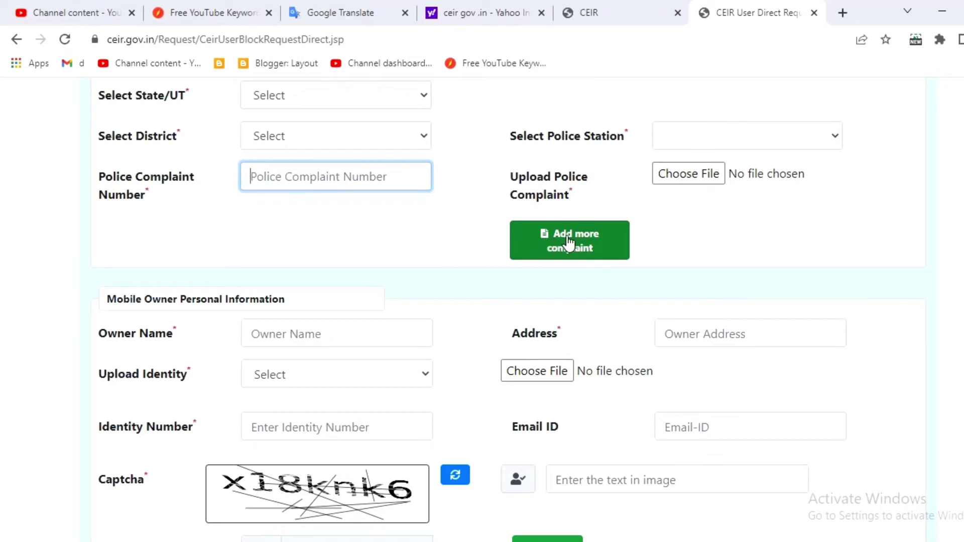
scroll(581, 241, "down", 2)
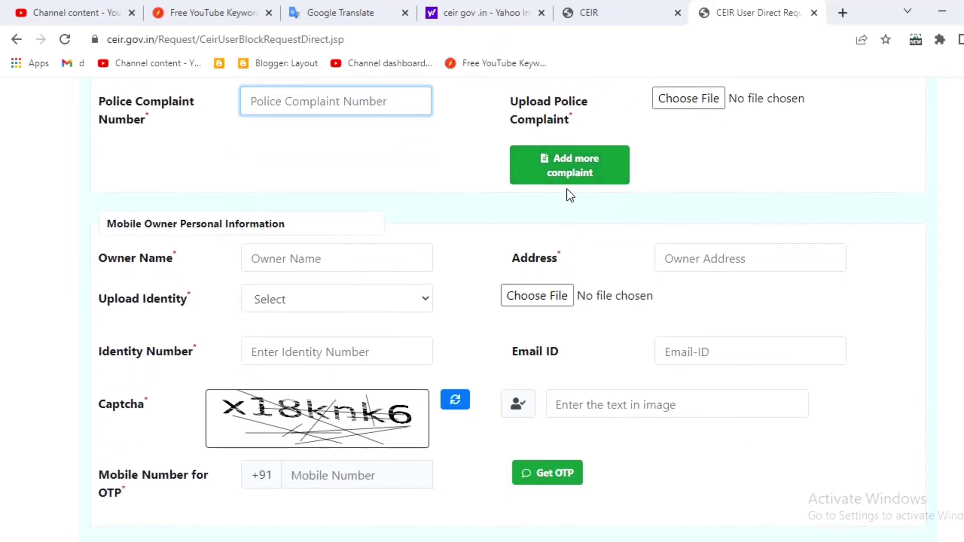
scroll(456, 180, "up", 2)
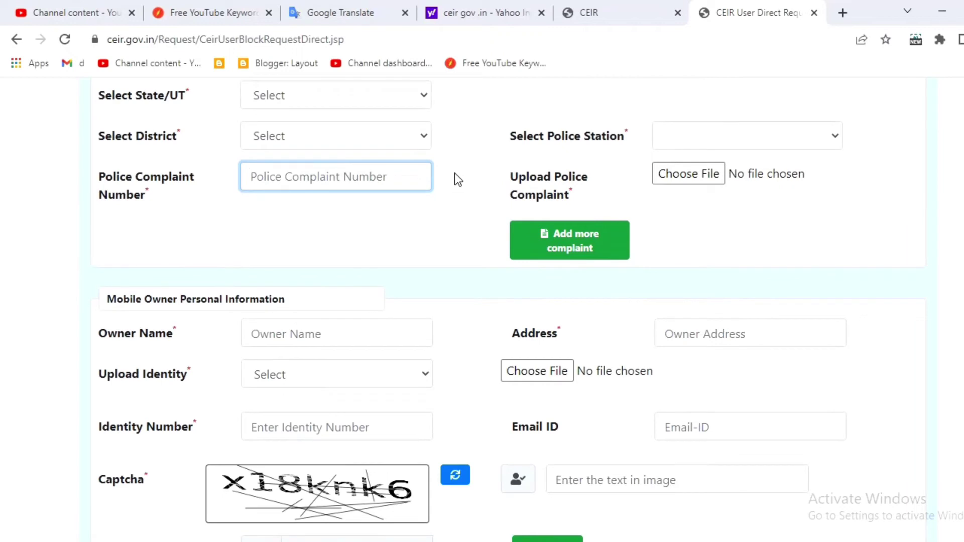
scroll(292, 232, "down", 2)
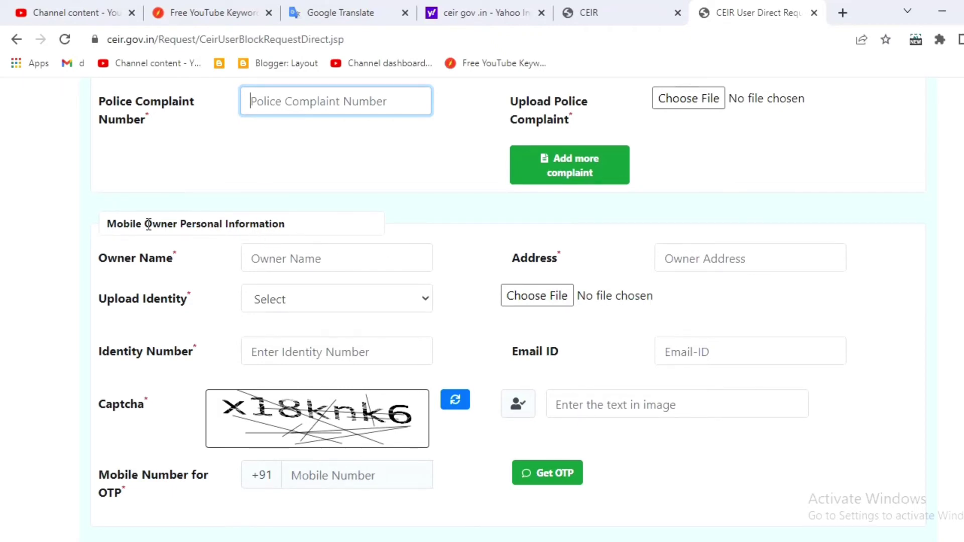
Examine the mobile owner's personal information fields, including the accepted identity types, captcha, OTP and declaration
scroll(149, 224, "down", 1)
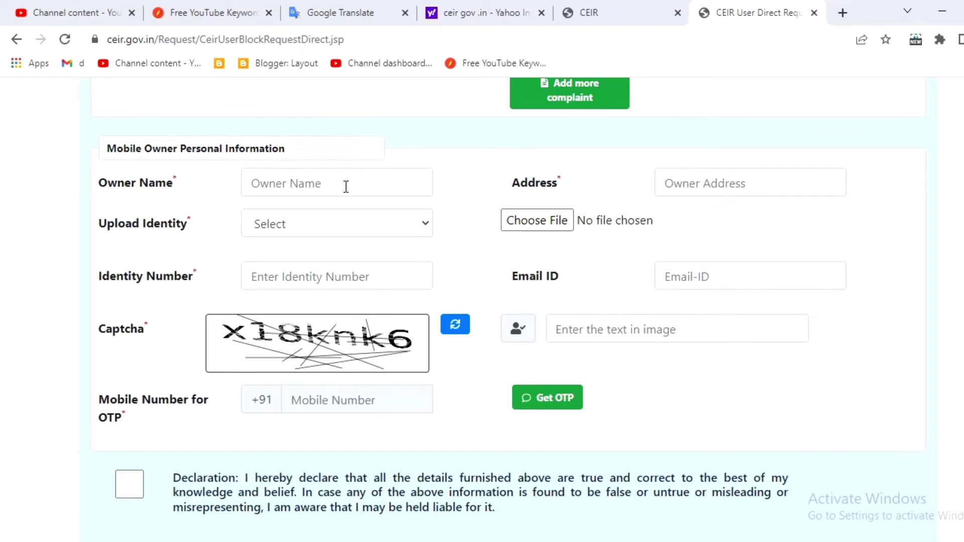
scroll(332, 188, "up", 1)
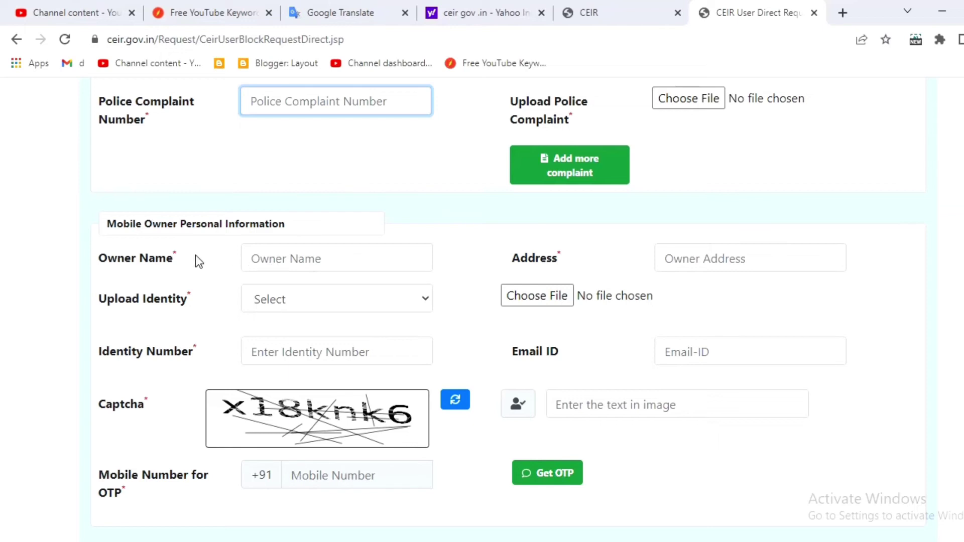
scroll(336, 263, "down", 1)
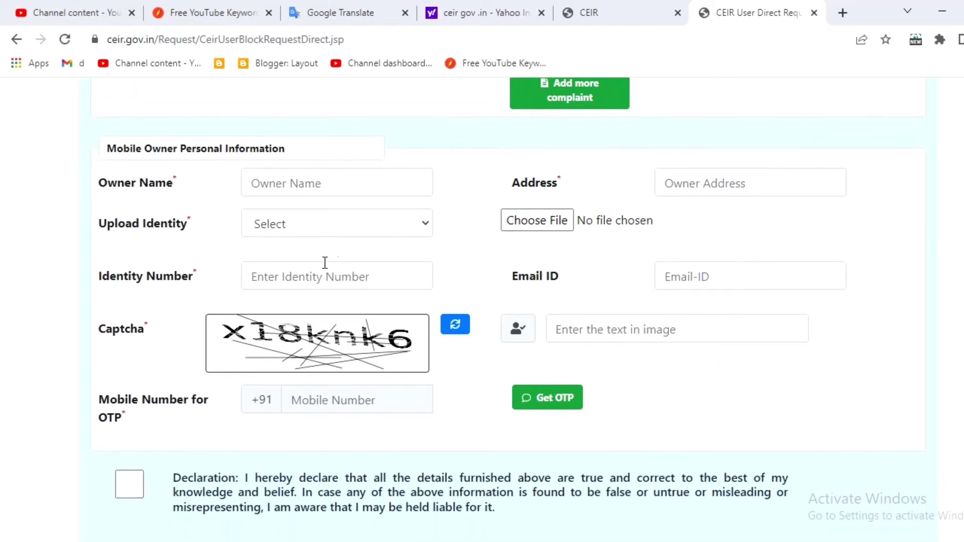
left_click(709, 180)
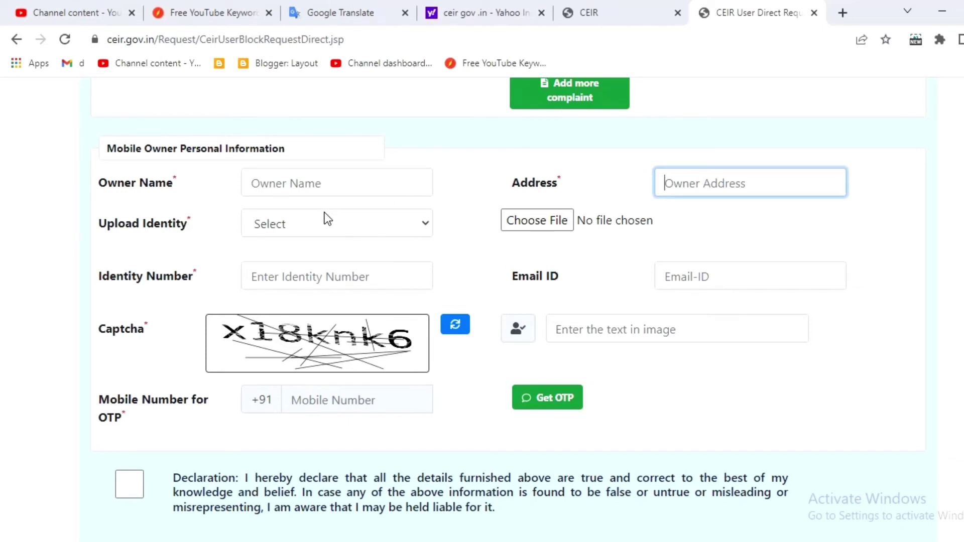
left_click(430, 232)
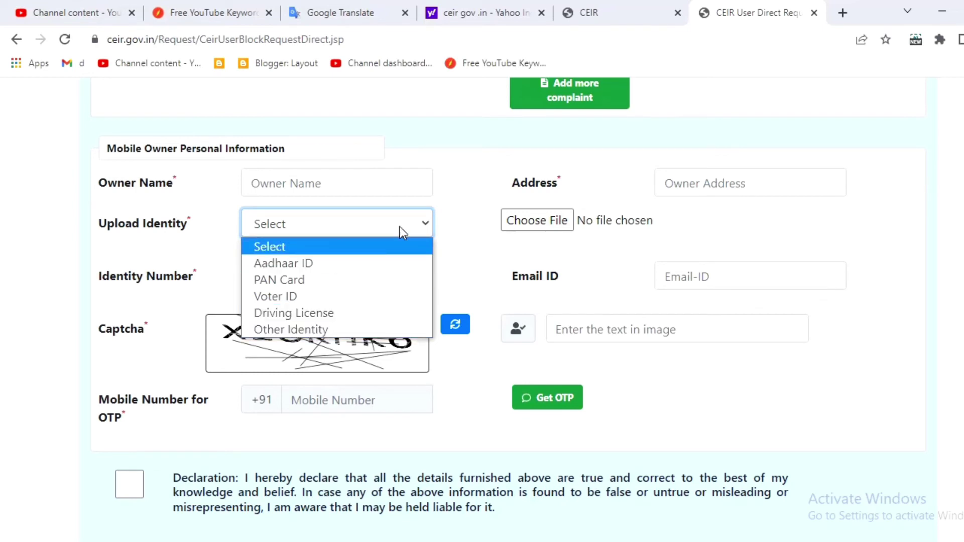
left_click(427, 224)
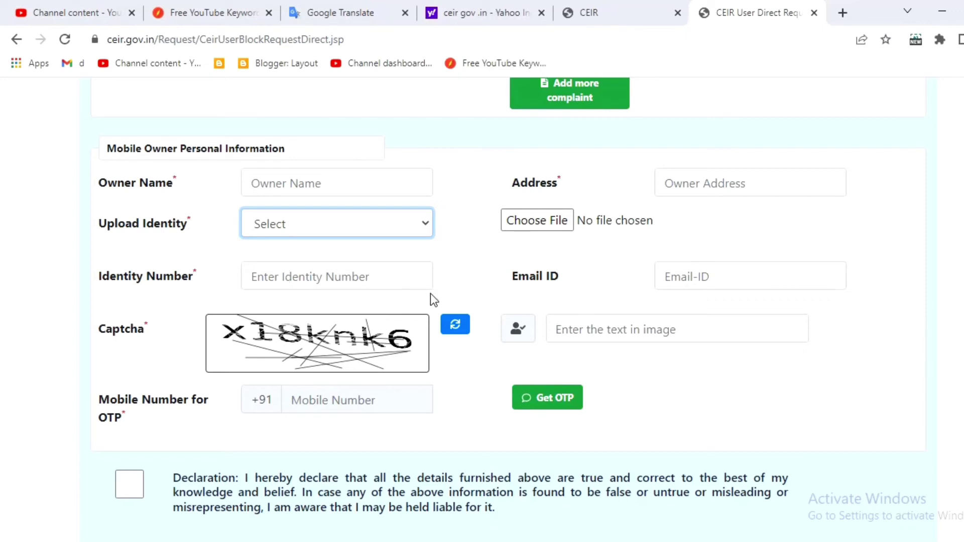
scroll(668, 271, "down", 2)
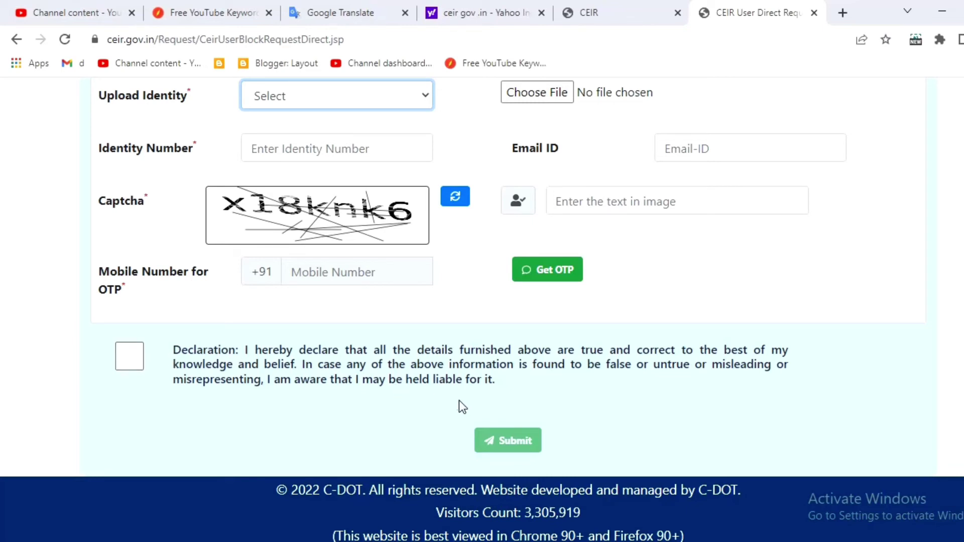
scroll(245, 364, "up", 6)
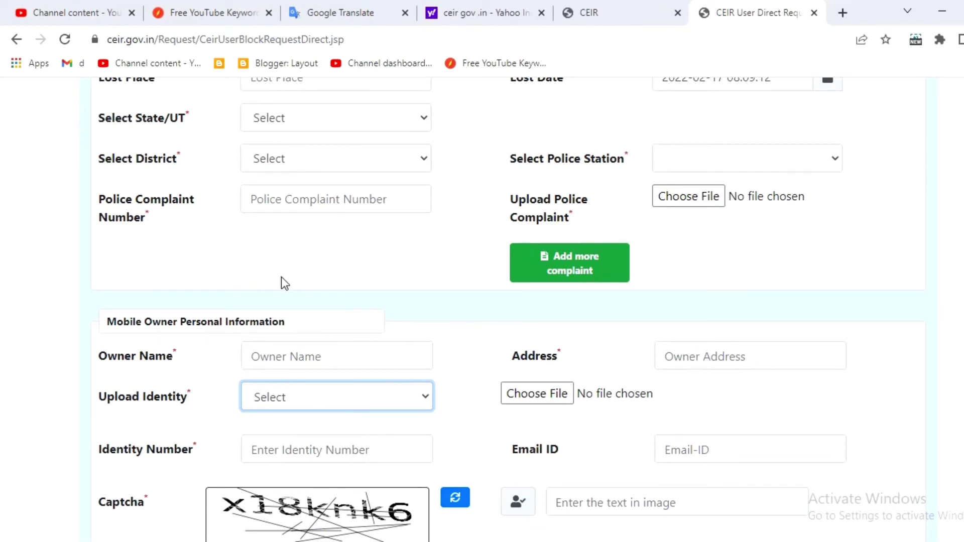
Review the blocking request form from the mobile owner's personal information back through the Lost Information and Device Information sections
scroll(281, 282, "down", 3)
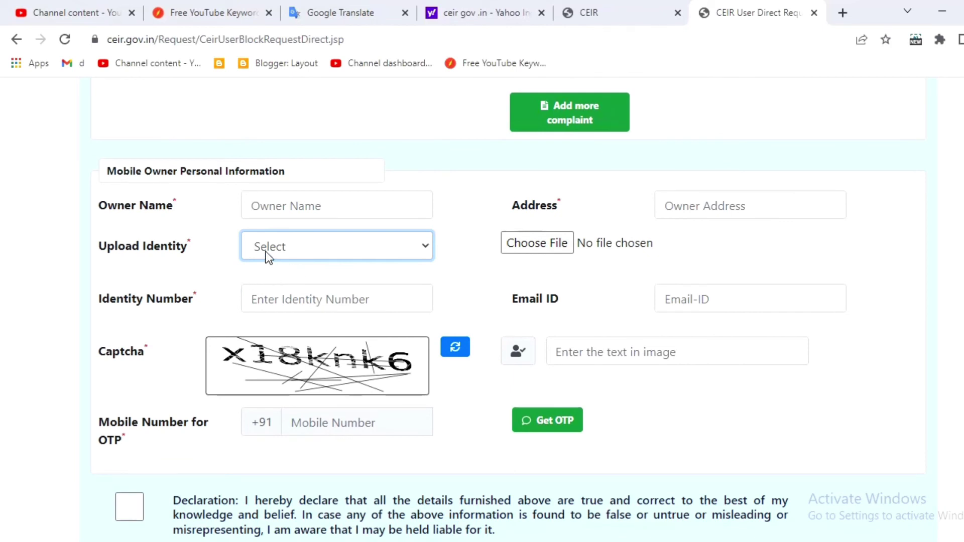
scroll(269, 257, "up", 4)
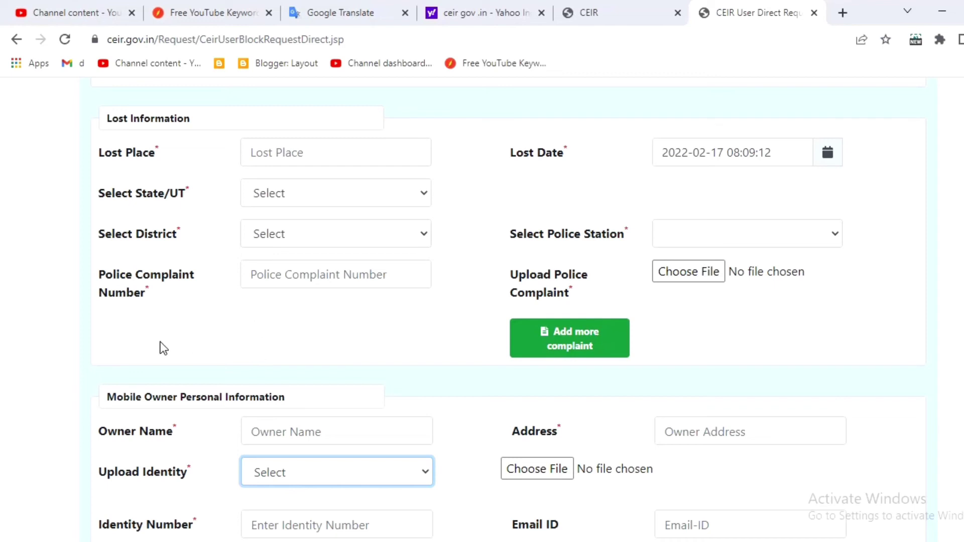
scroll(163, 348, "up", 4)
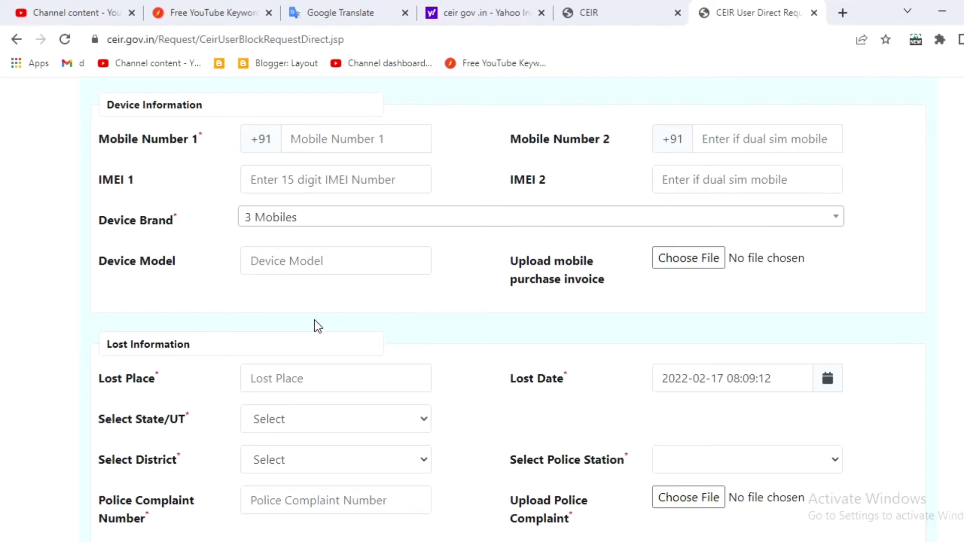
scroll(316, 325, "up", 2)
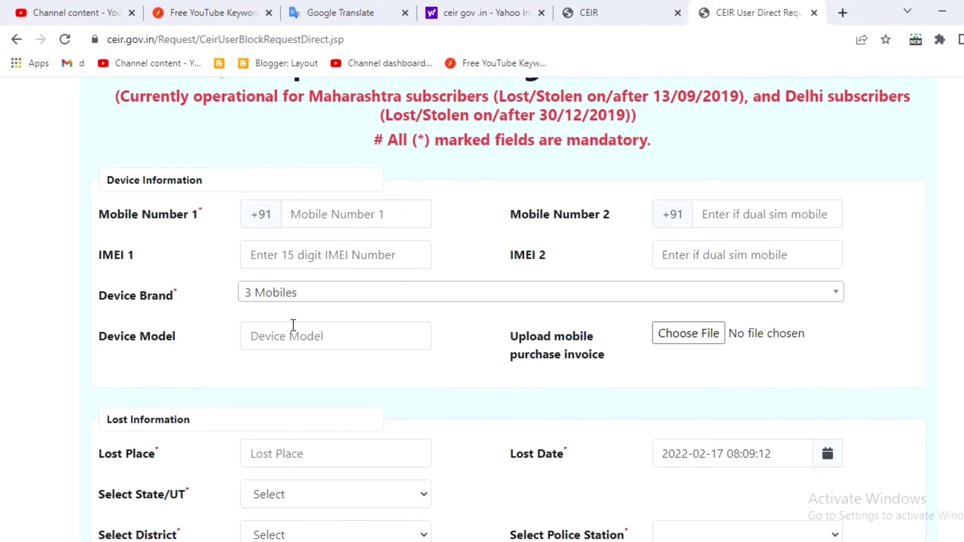
scroll(293, 325, "up", 2)
scroll(293, 325, "down", 2)
scroll(467, 271, "down", 2)
scroll(367, 262, "up", 3)
scroll(368, 263, "up", 1)
scroll(444, 316, "down", 2)
scroll(428, 338, "down", 5)
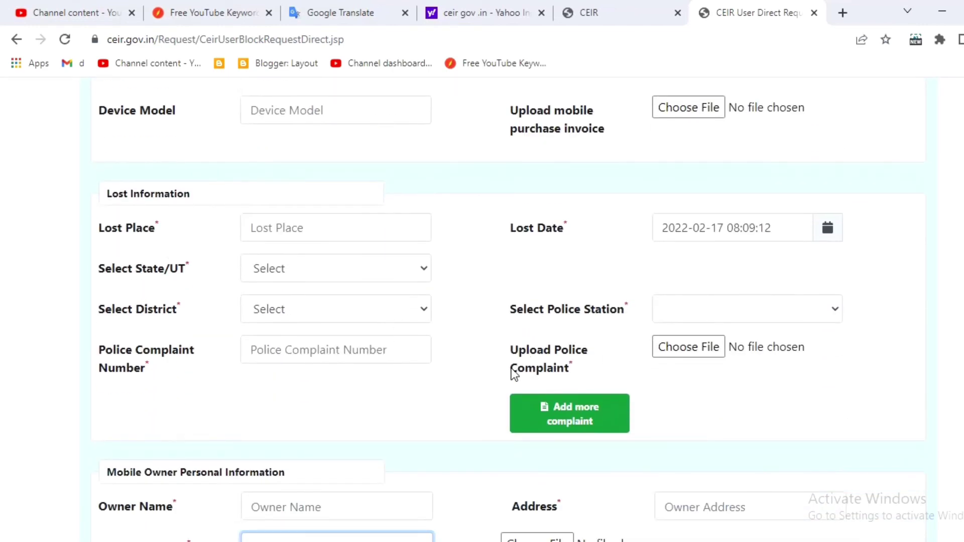
Recheck the whole request form from Device Information down to the declaration, then return to the eligibility and mandatory-field notes under its heading
scroll(493, 368, "up", 3)
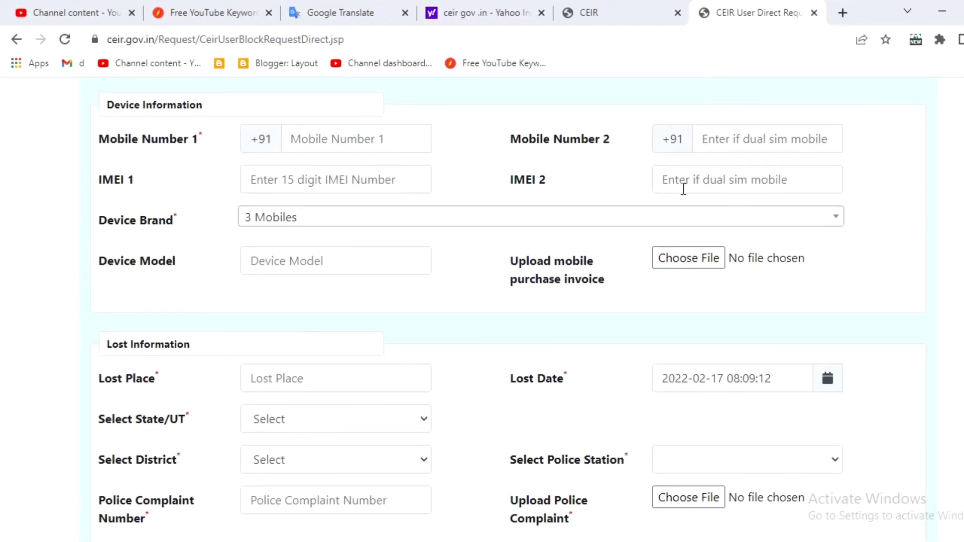
scroll(653, 226, "down", 5)
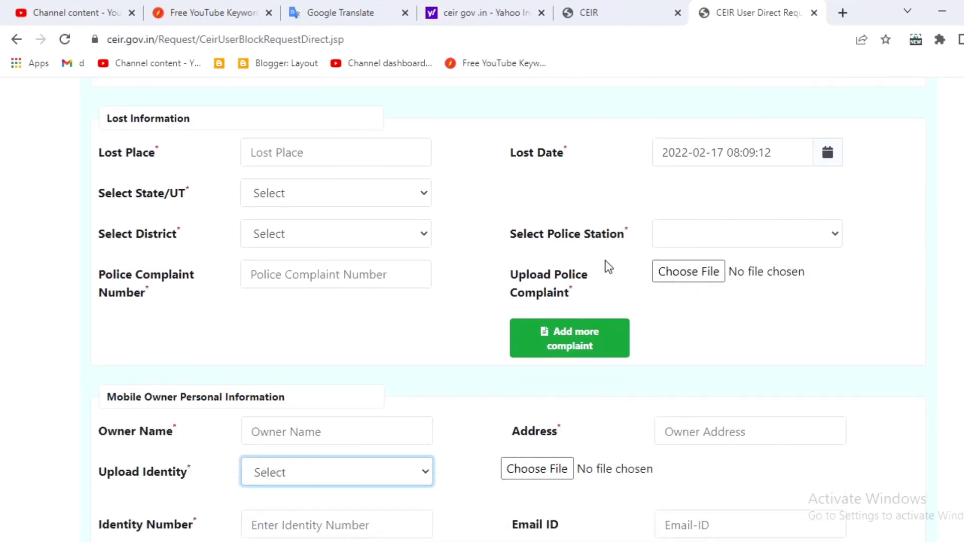
scroll(693, 302, "down", 1)
scroll(544, 312, "down", 3)
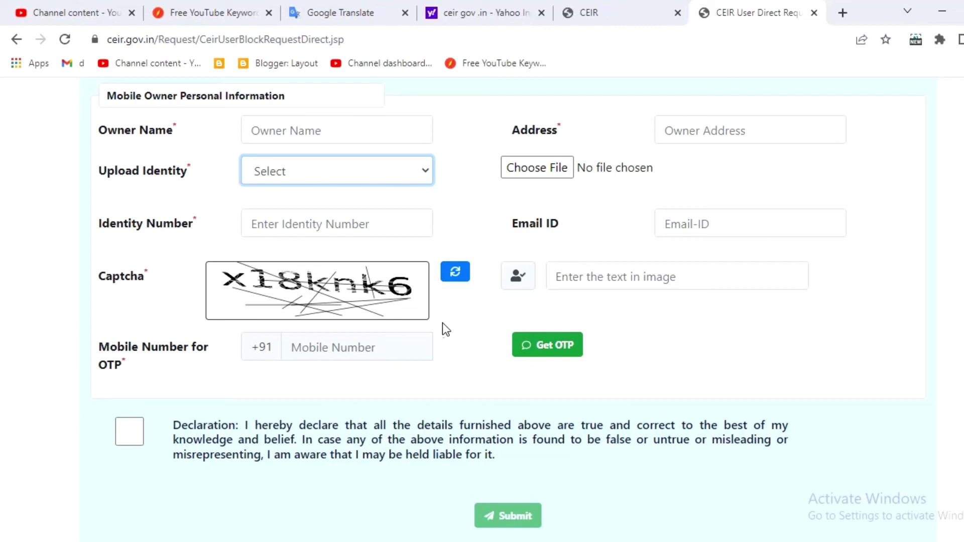
scroll(421, 322, "up", 10)
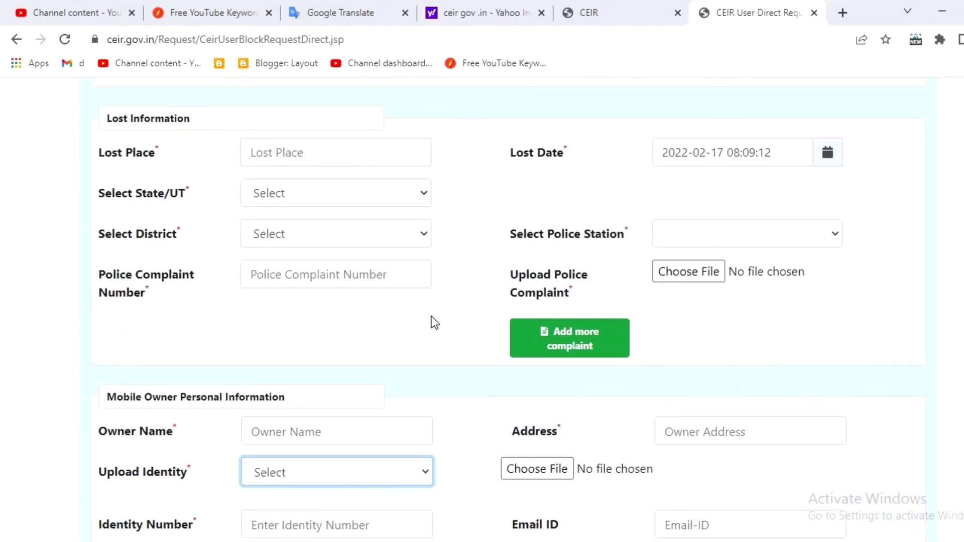
scroll(435, 323, "up", 5)
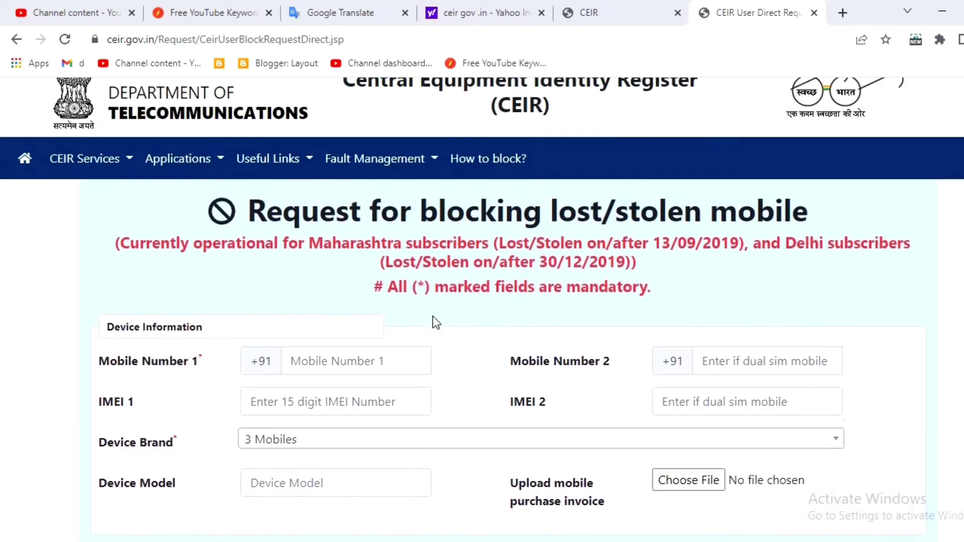
scroll(440, 319, "down", 1)
scroll(440, 320, "down", 3)
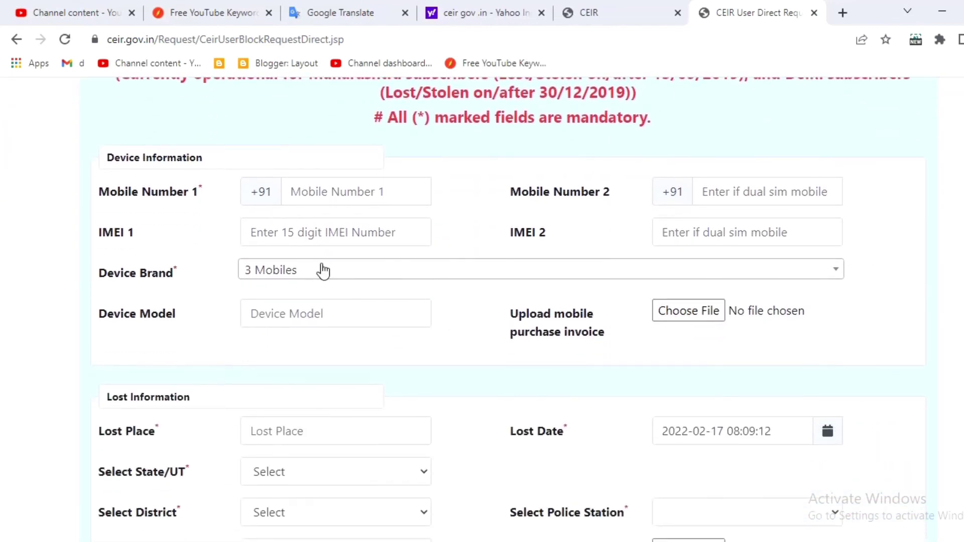
scroll(456, 323, "up", 5)
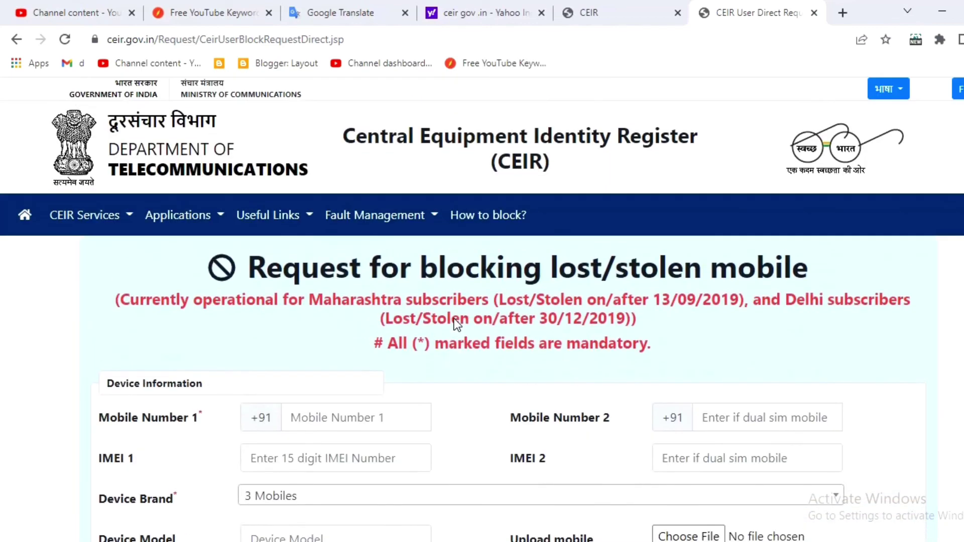